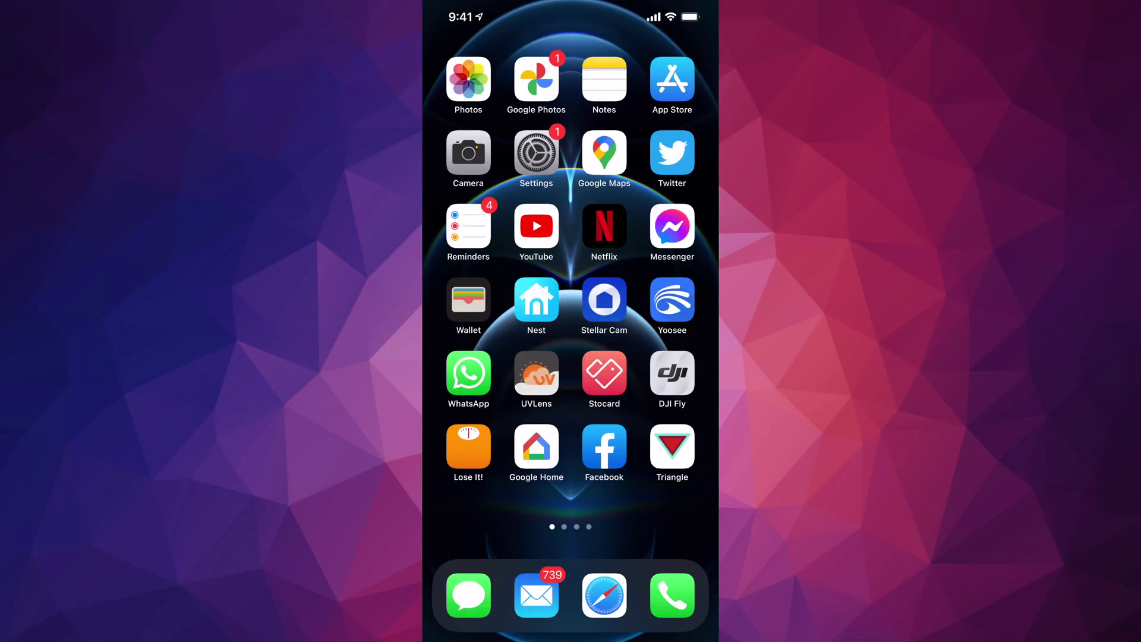
- Search the App Store for 'alexa' to find the Amazon Alexa app
{"action": "left_click", "coordinate": [672, 80]}
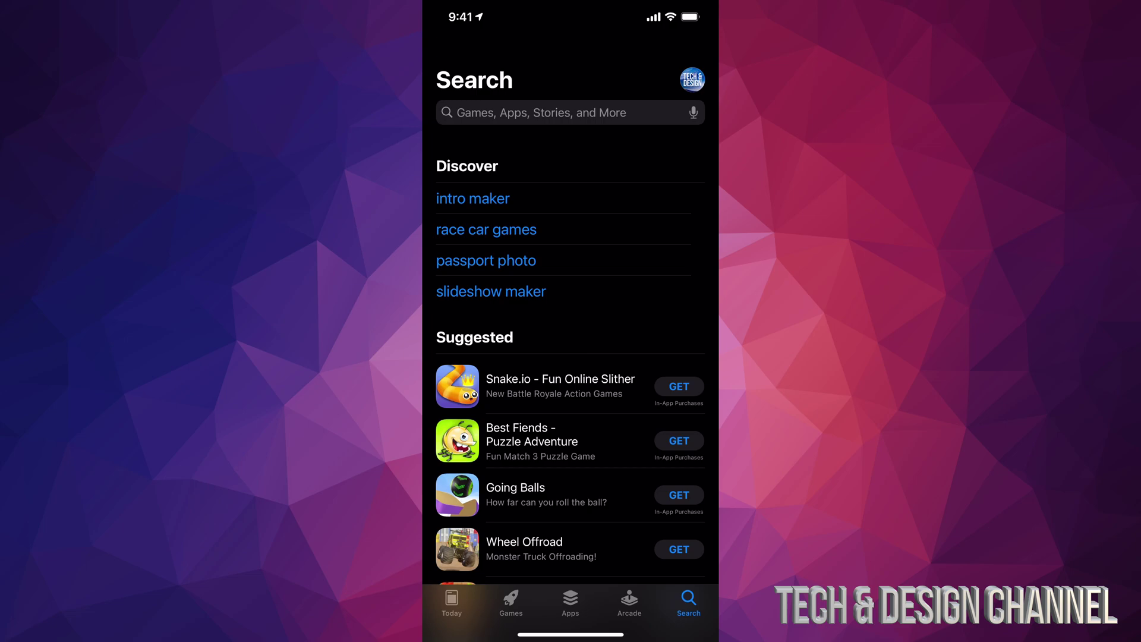
{"action": "left_click", "coordinate": [571, 113]}
{"action": "type", "text": "alexa"}
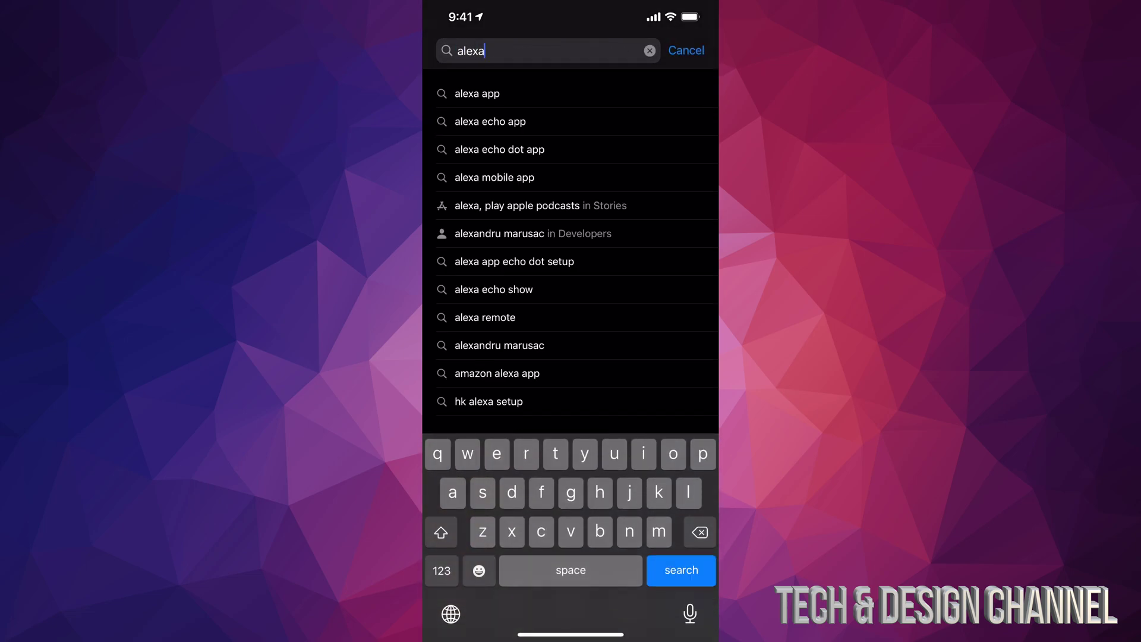
{"action": "key", "text": "Return"}
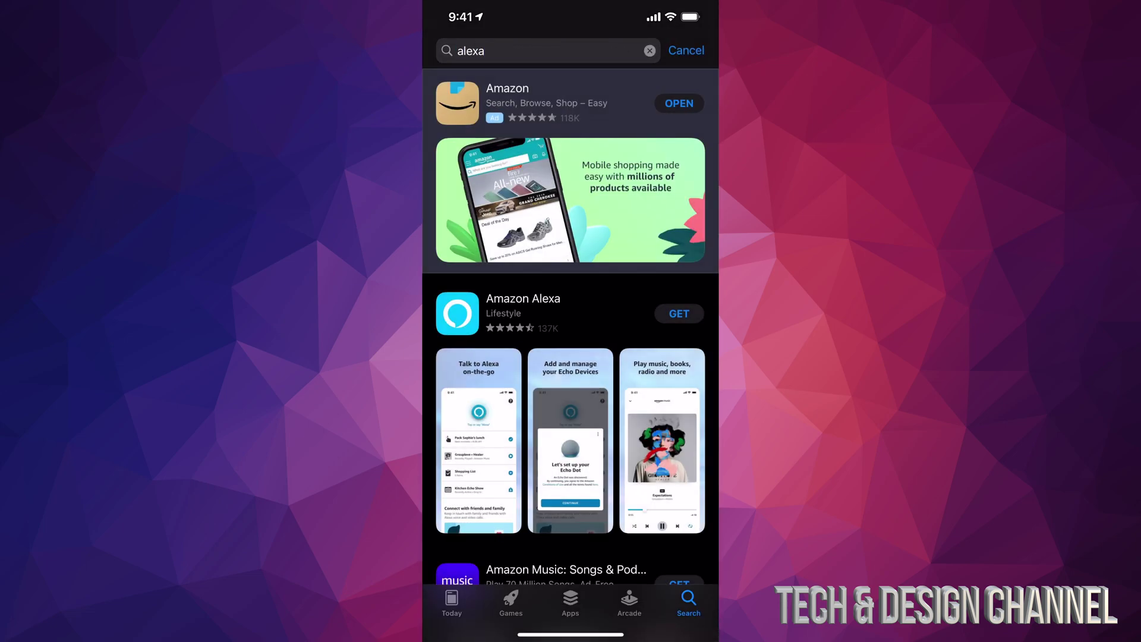
{"action": "scroll", "coordinate": [570, 339], "scroll_direction": "down", "scroll_amount": 1}
{"action": "scroll", "coordinate": [570, 339], "scroll_direction": "up", "scroll_amount": 2}
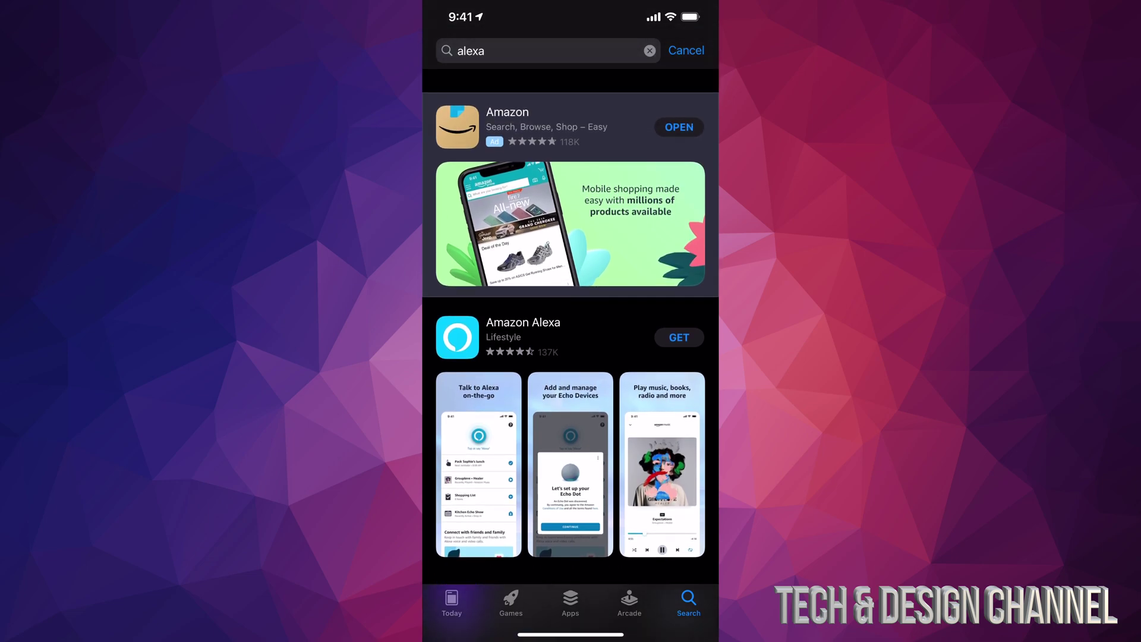
{"action": "scroll", "coordinate": [571, 357], "scroll_direction": "down", "scroll_amount": 3}
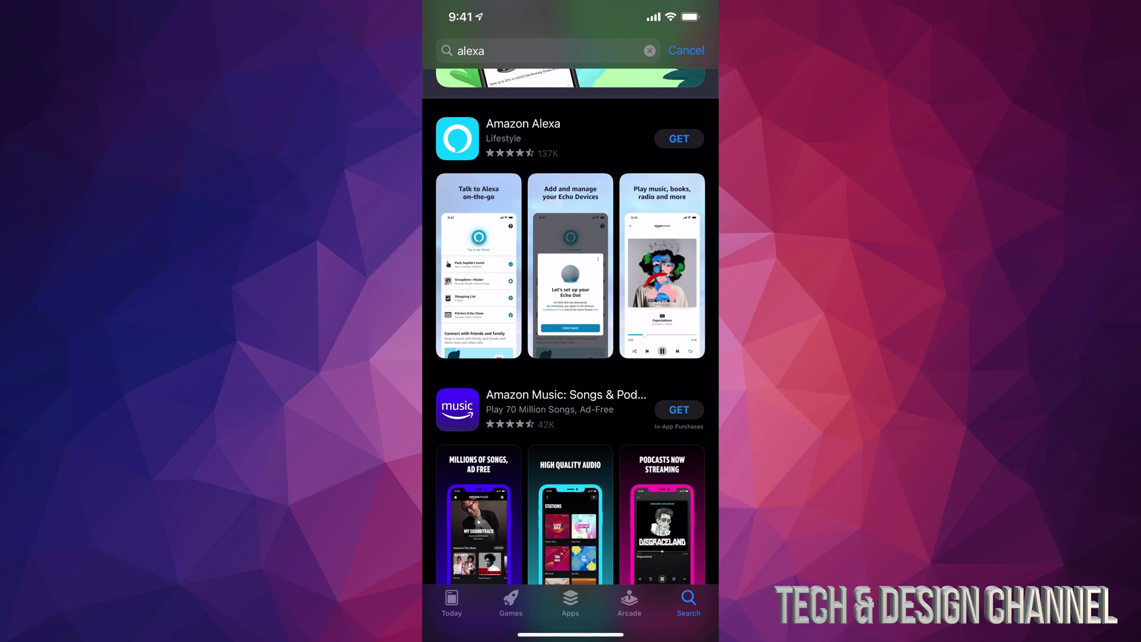
- Open the Amazon Alexa app page and start its download with GET
{"action": "left_click", "coordinate": [523, 129]}
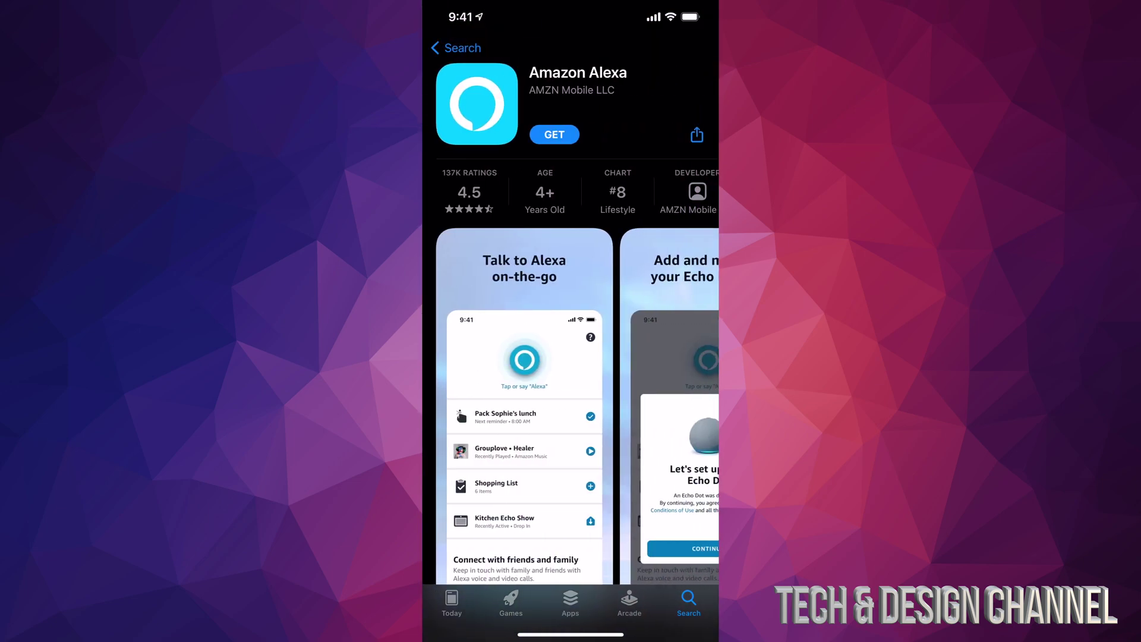
{"action": "left_click", "coordinate": [553, 134]}
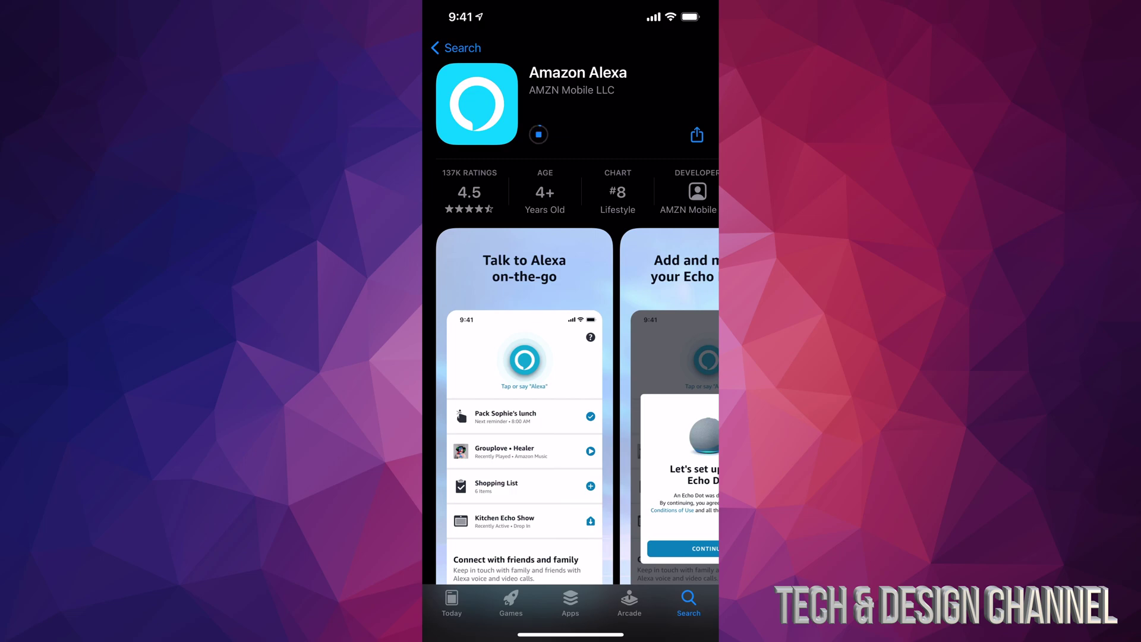
{"action": "scroll", "coordinate": [570, 357], "scroll_direction": "down", "scroll_amount": 5}
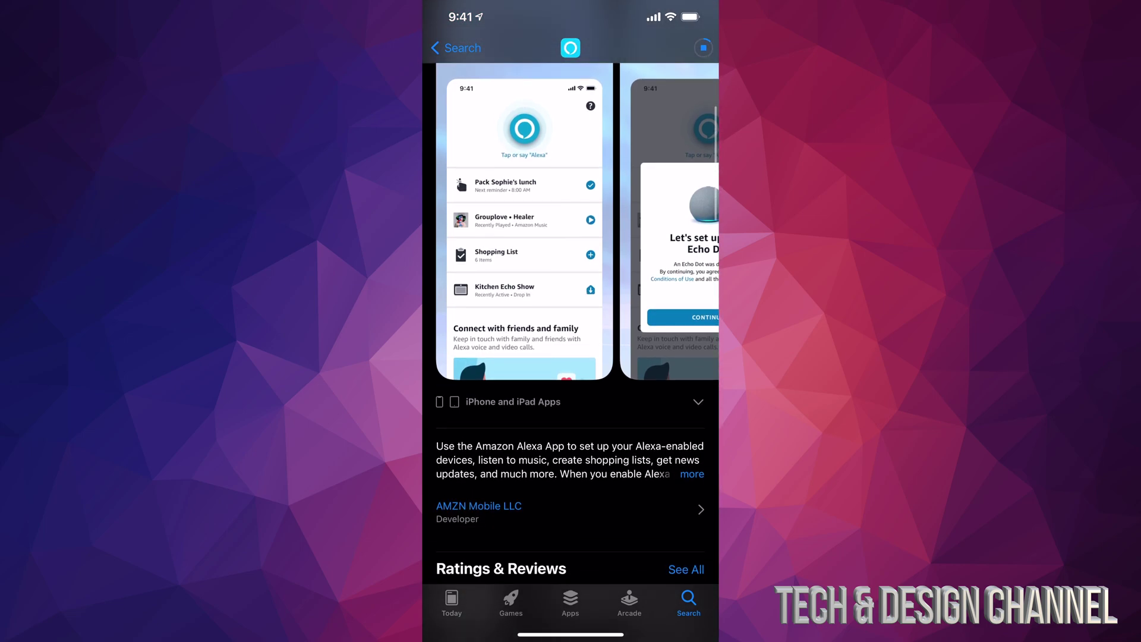
{"action": "scroll", "coordinate": [571, 356], "scroll_direction": "down", "scroll_amount": 3}
{"action": "scroll", "coordinate": [570, 329], "scroll_direction": "down", "scroll_amount": 5}
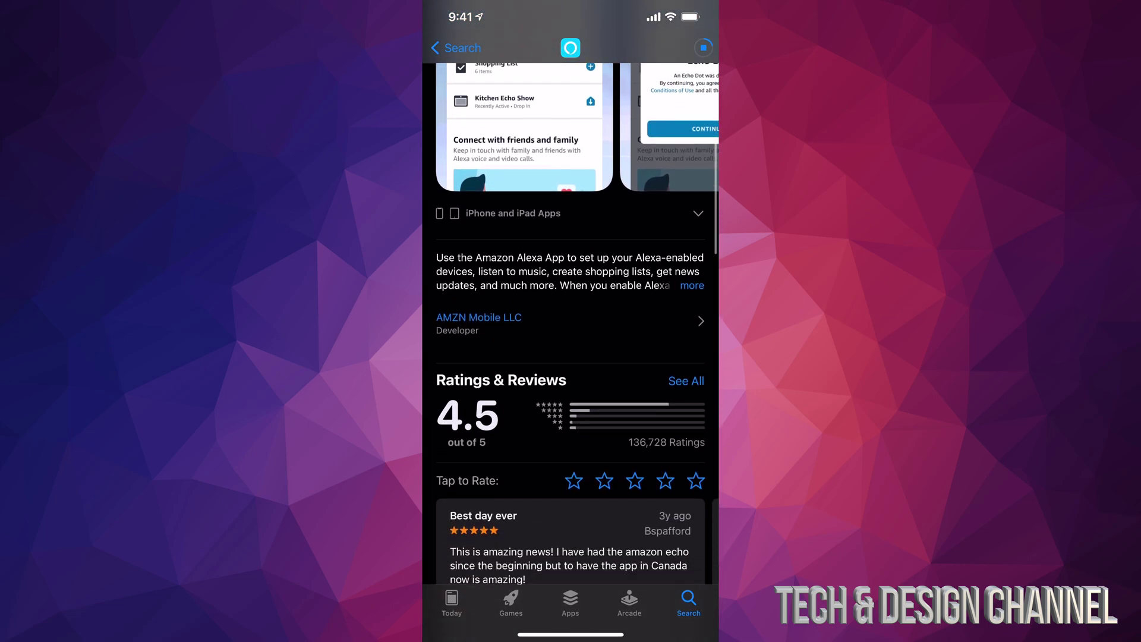
{"action": "scroll", "coordinate": [571, 357], "scroll_direction": "down", "scroll_amount": 10}
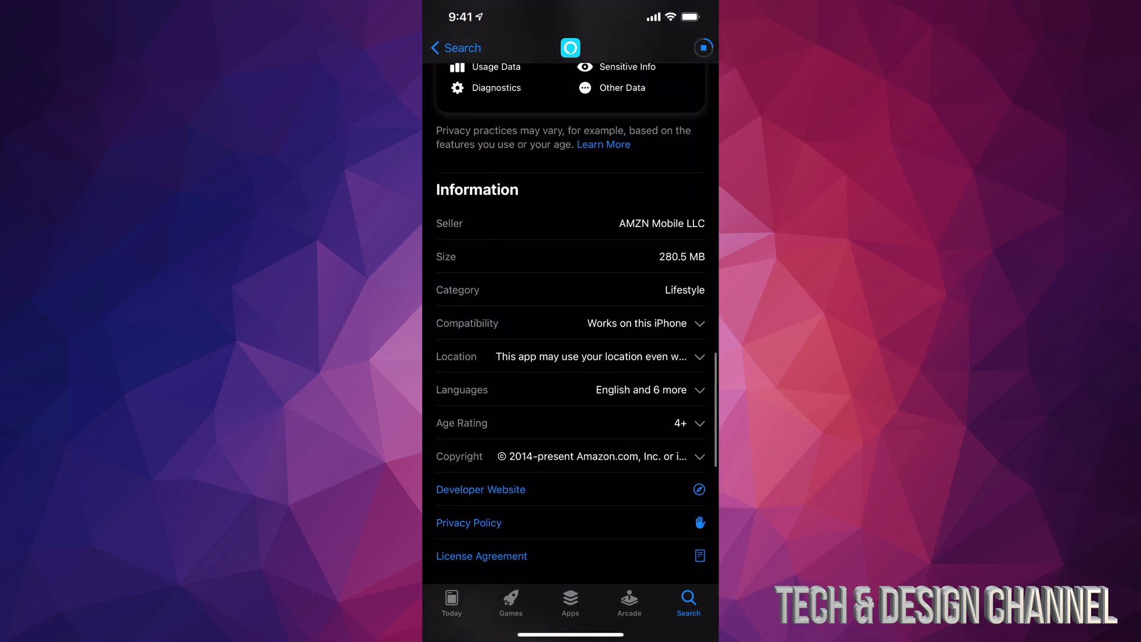
{"action": "scroll", "coordinate": [571, 357], "scroll_direction": "down", "scroll_amount": 2}
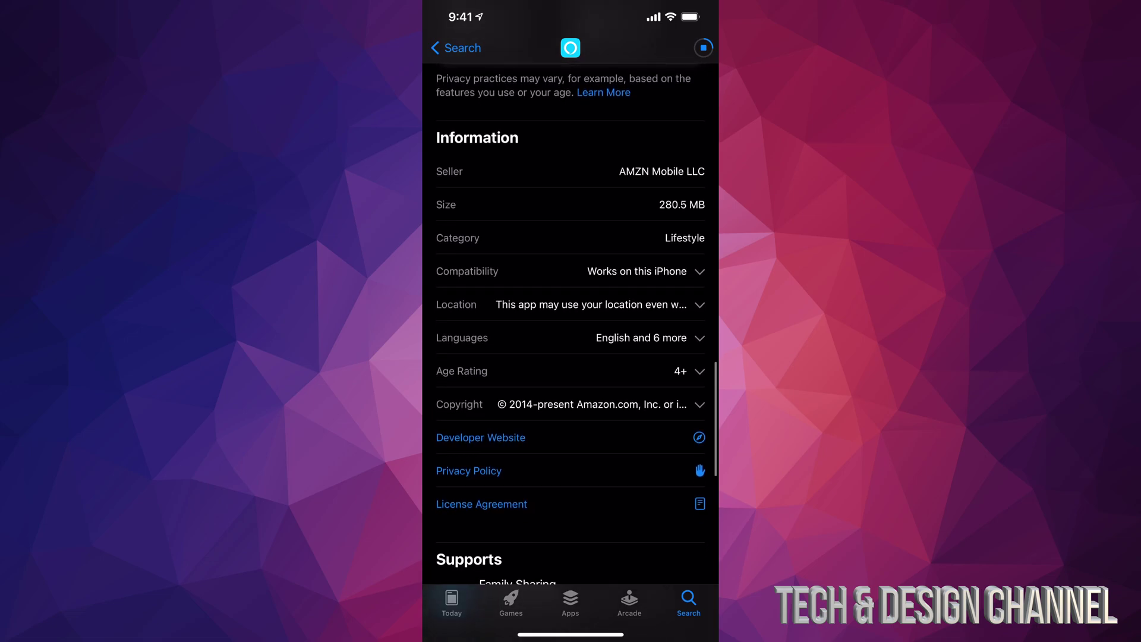
{"action": "scroll", "coordinate": [571, 356], "scroll_direction": "down", "scroll_amount": 2}
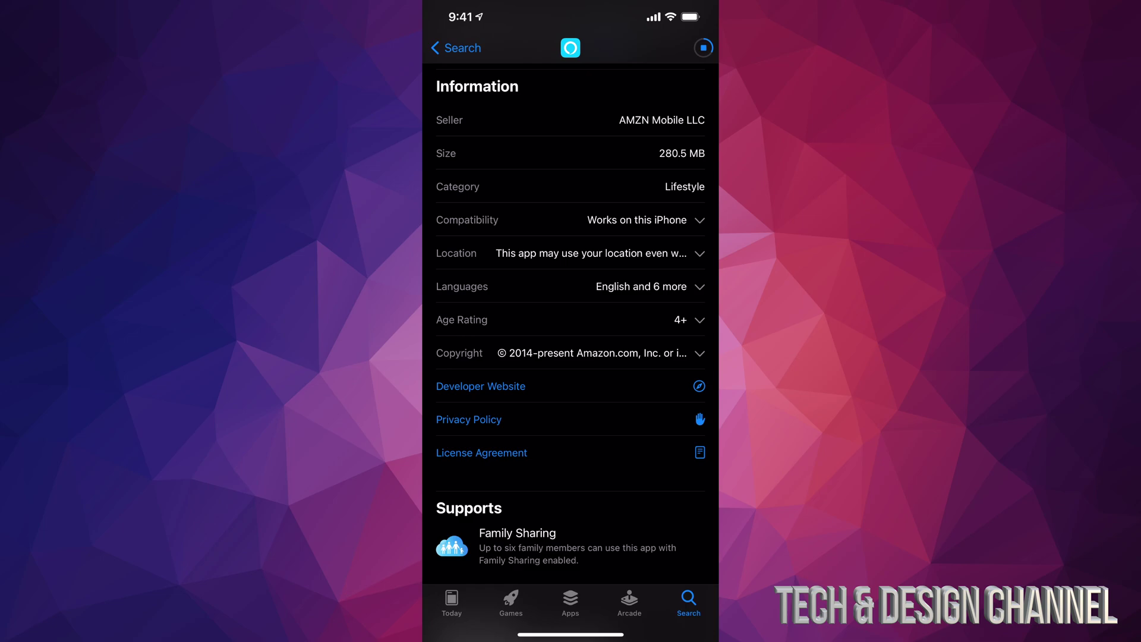
- Expand Amazon Alexa's Compatibility section to see iPhone, iPad and iPod touch requirements
{"action": "left_click", "coordinate": [570, 220]}
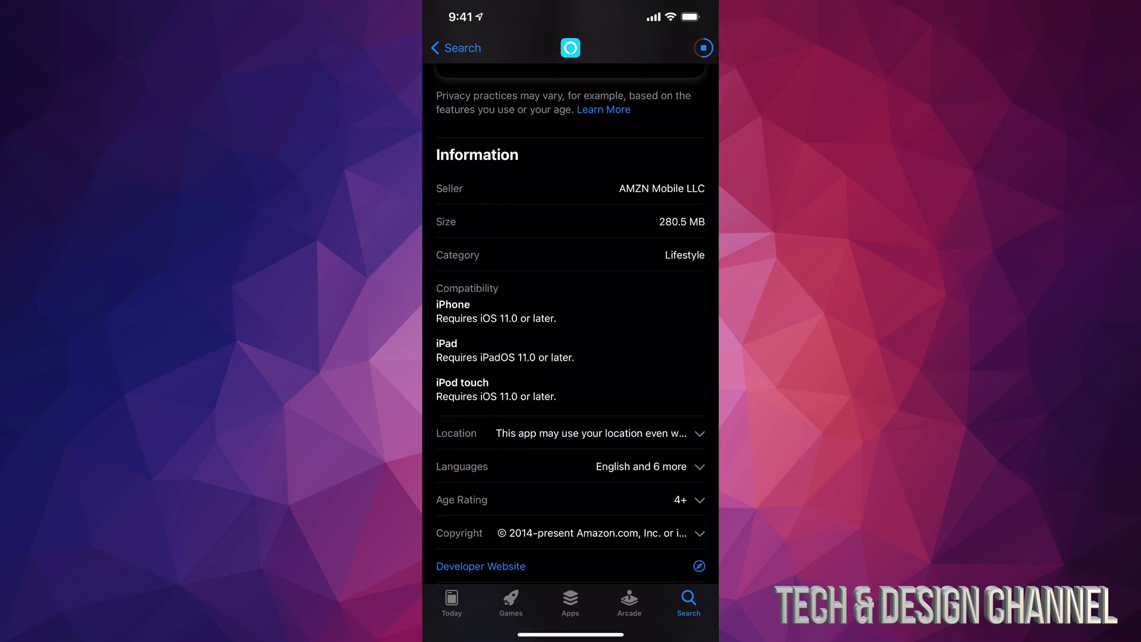
{"action": "scroll", "coordinate": [571, 356], "scroll_direction": "down", "scroll_amount": 2}
{"action": "scroll", "coordinate": [570, 392], "scroll_direction": "down", "scroll_amount": 1}
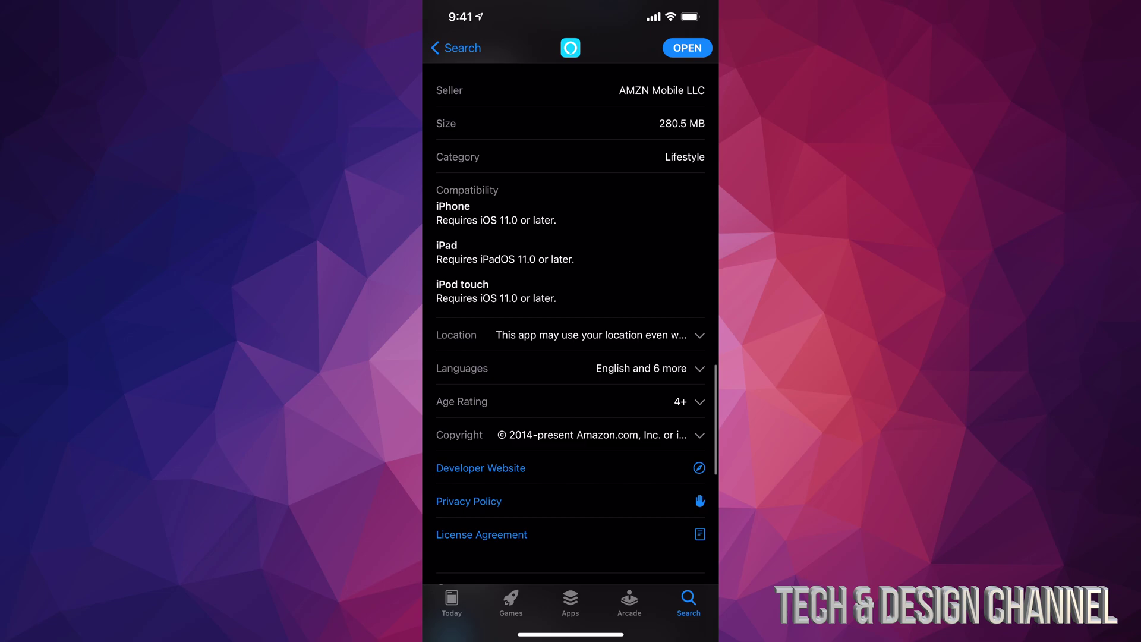
{"action": "scroll", "coordinate": [570, 357], "scroll_direction": "down", "scroll_amount": 1}
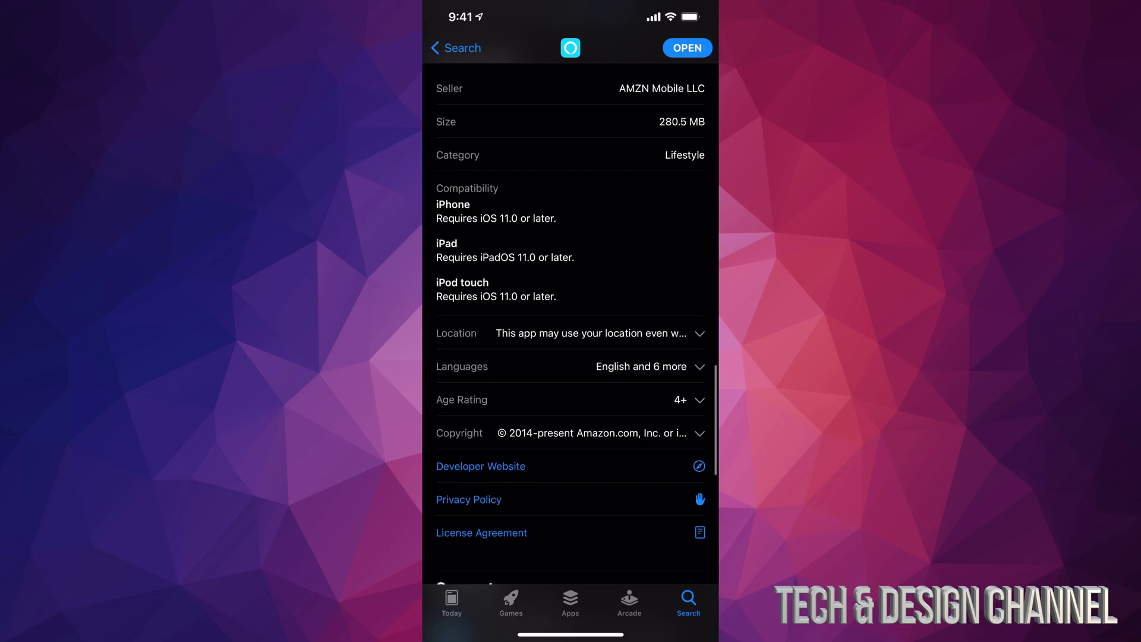
{"action": "scroll", "coordinate": [571, 357], "scroll_direction": "down", "scroll_amount": 2}
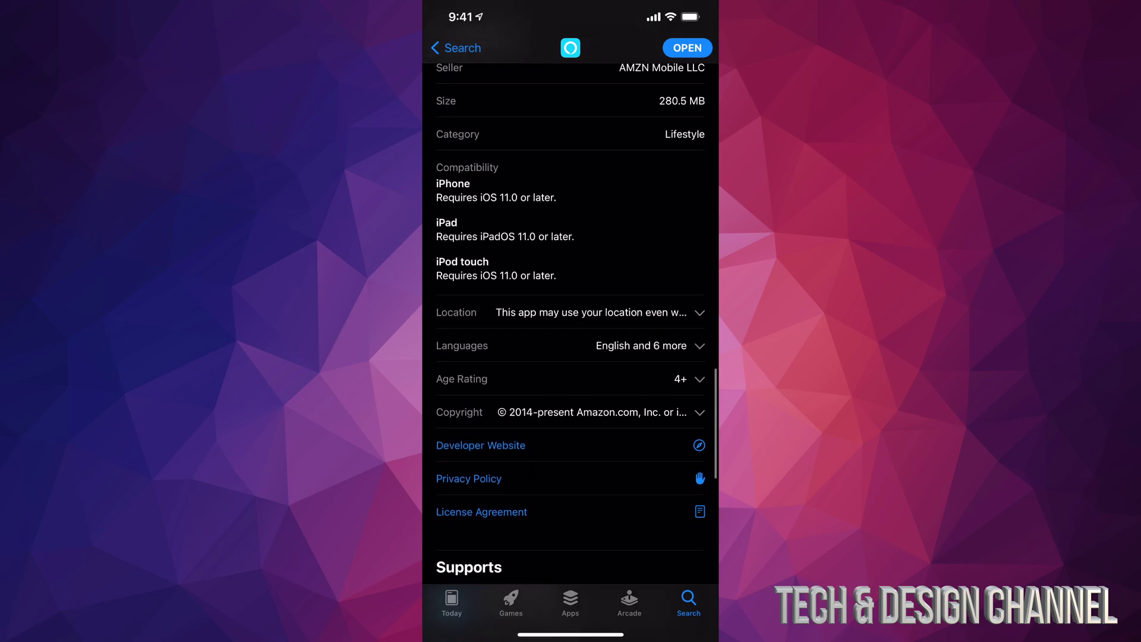
{"action": "scroll", "coordinate": [571, 342], "scroll_direction": "down", "scroll_amount": 1}
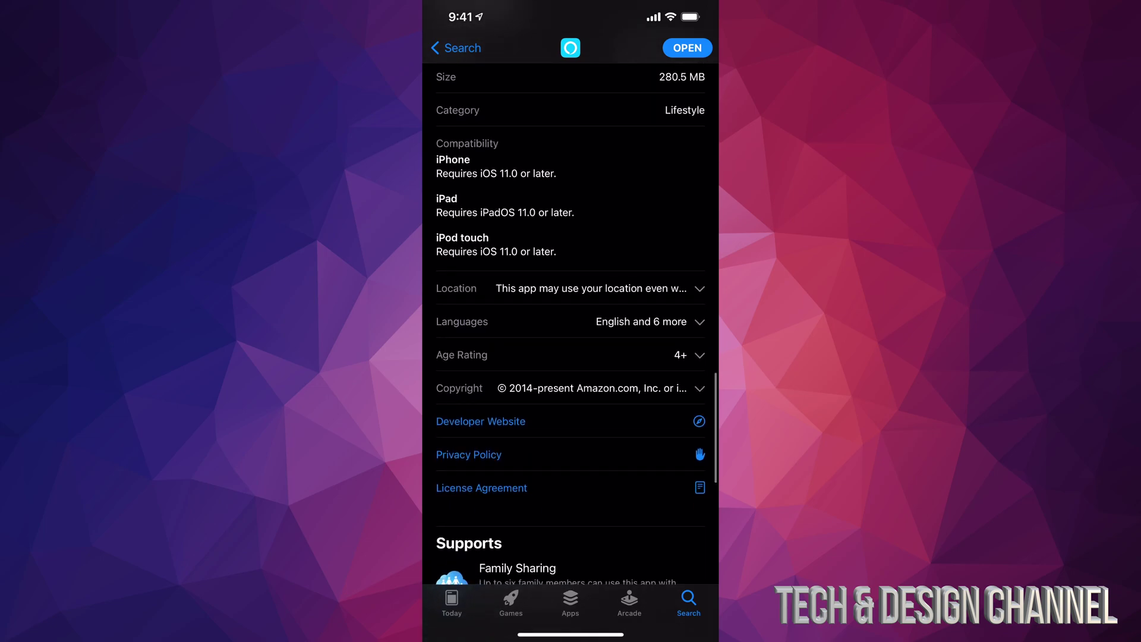
{"action": "scroll", "coordinate": [570, 356], "scroll_direction": "down", "scroll_amount": 1}
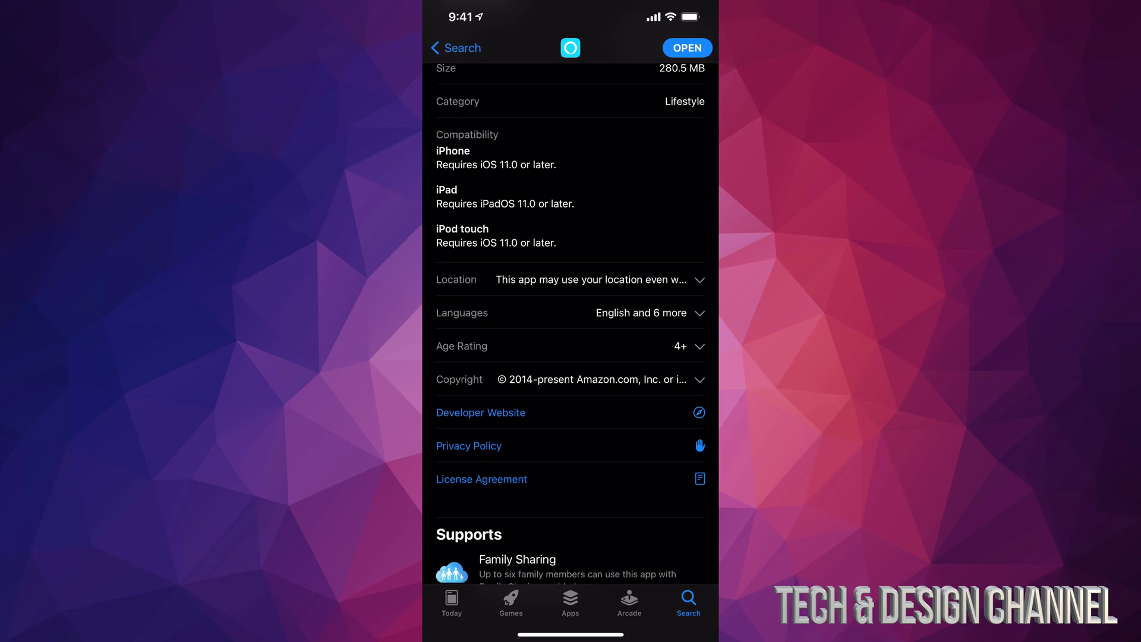
{"action": "scroll", "coordinate": [571, 341], "scroll_direction": "up", "scroll_amount": 15}
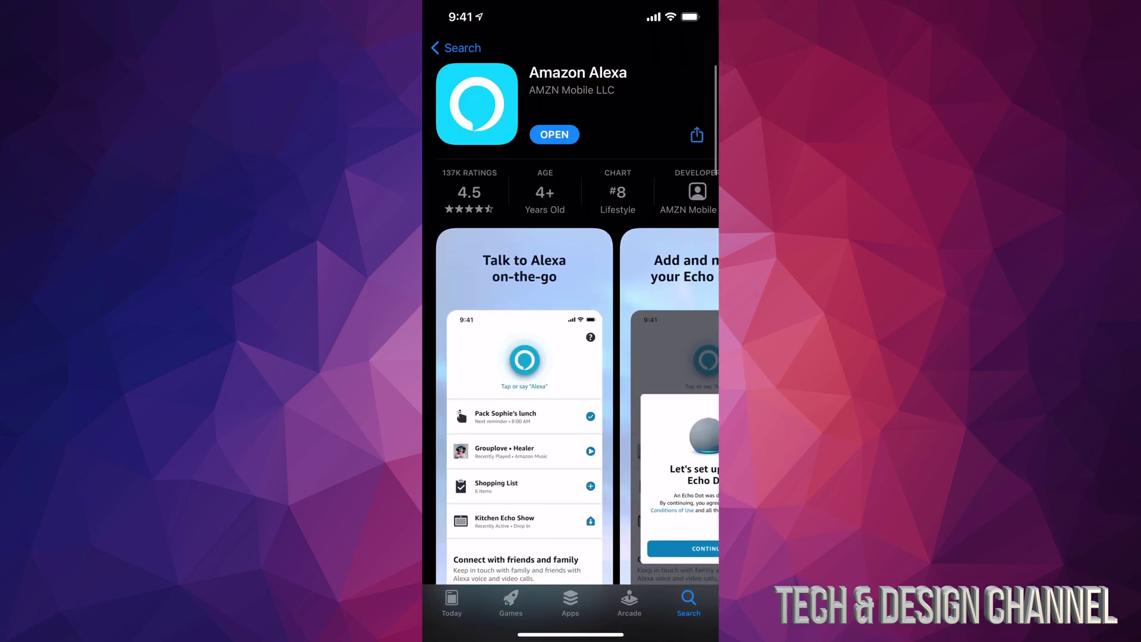
- Launch Amazon Alexa and dismiss its Bluetooth access request
{"action": "left_click", "coordinate": [554, 135]}
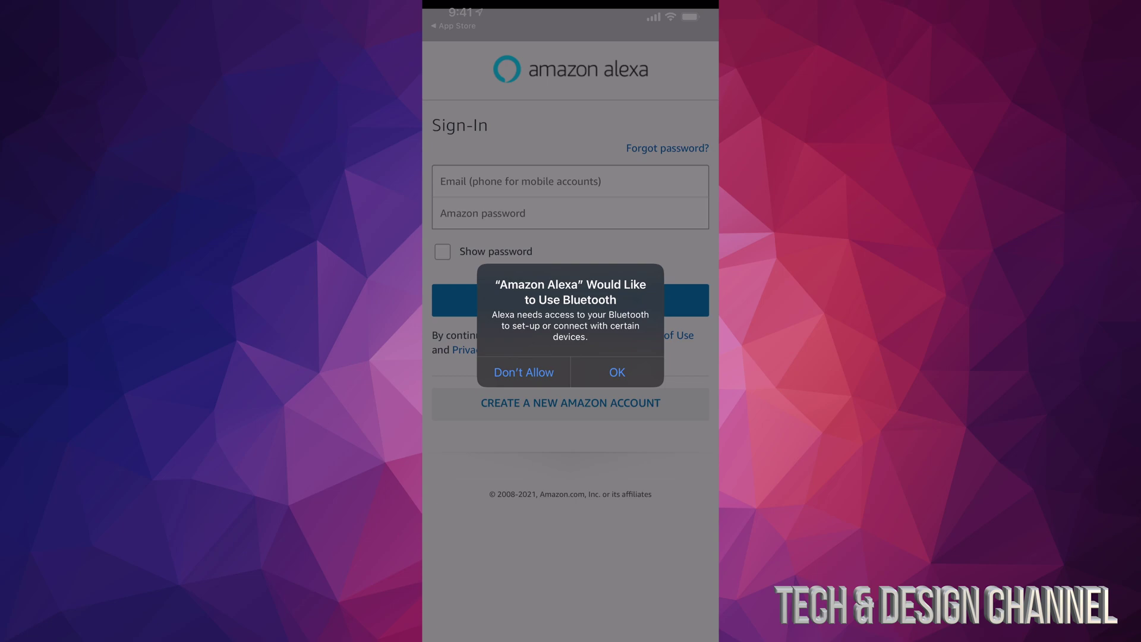
{"action": "left_click", "coordinate": [617, 372]}
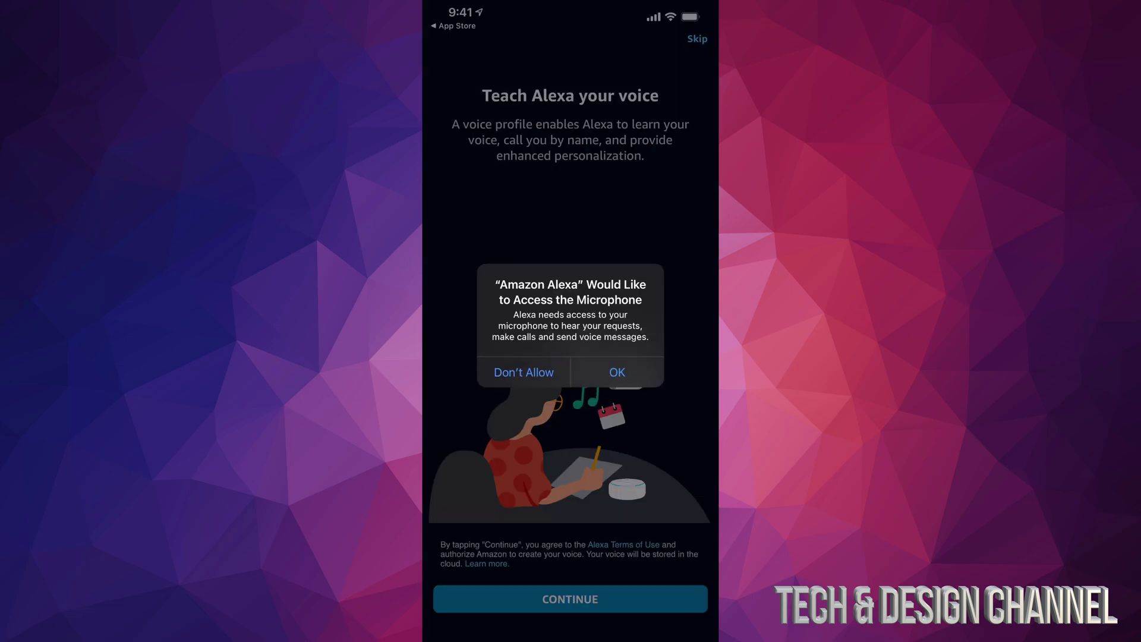
- Allow Amazon Alexa microphone access to begin the four-phrase voice training
{"action": "left_click", "coordinate": [617, 372]}
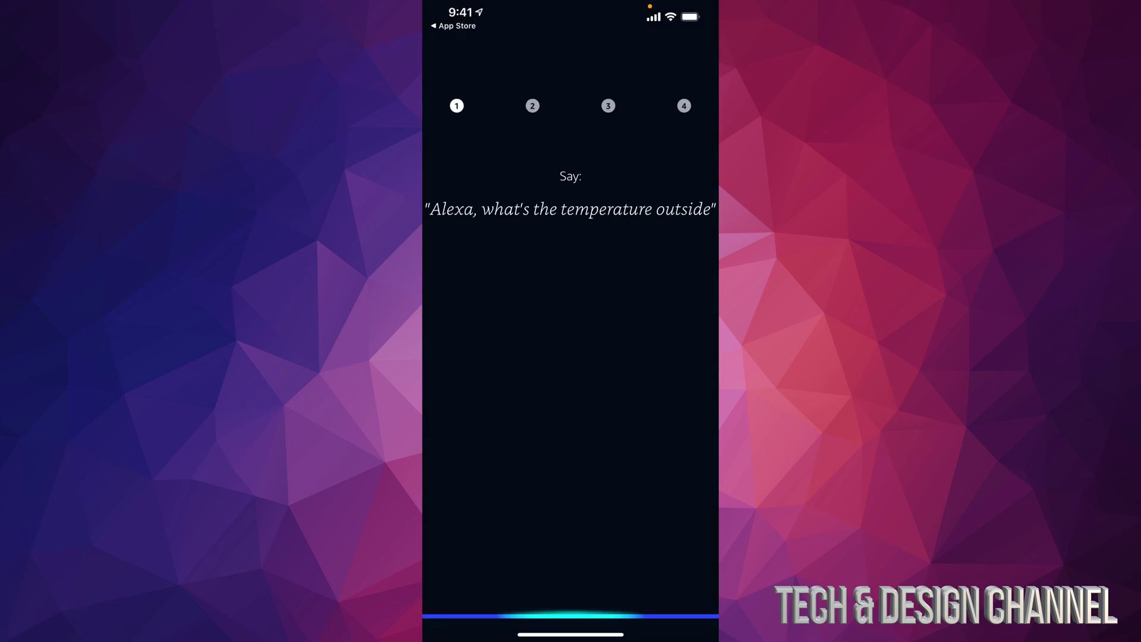